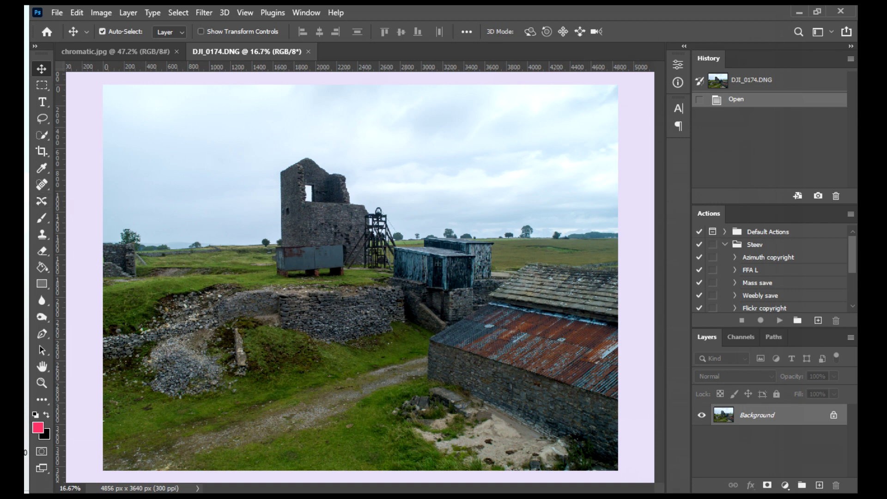
- Switch to Adobe Bridge to browse the drone photo folder
key(alt+Tab)
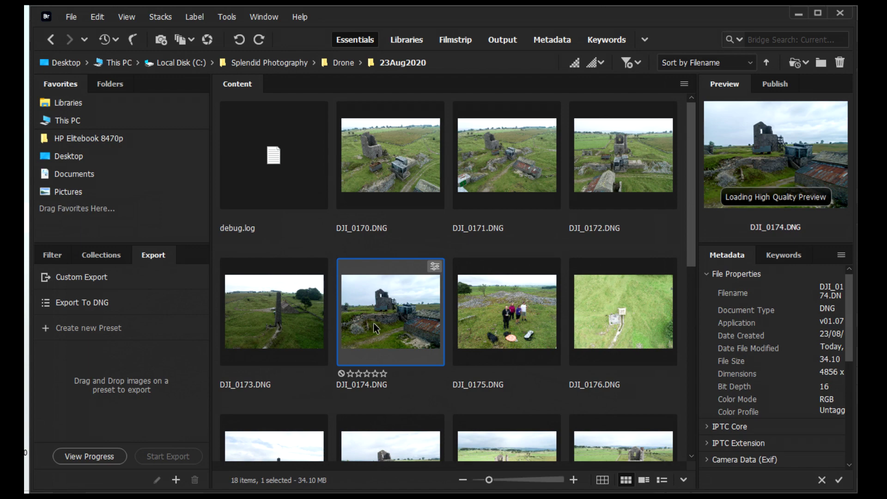
- Open DJI_0174.DNG from the 23Aug2020 folder in Camera Raw
double_click(373, 323)
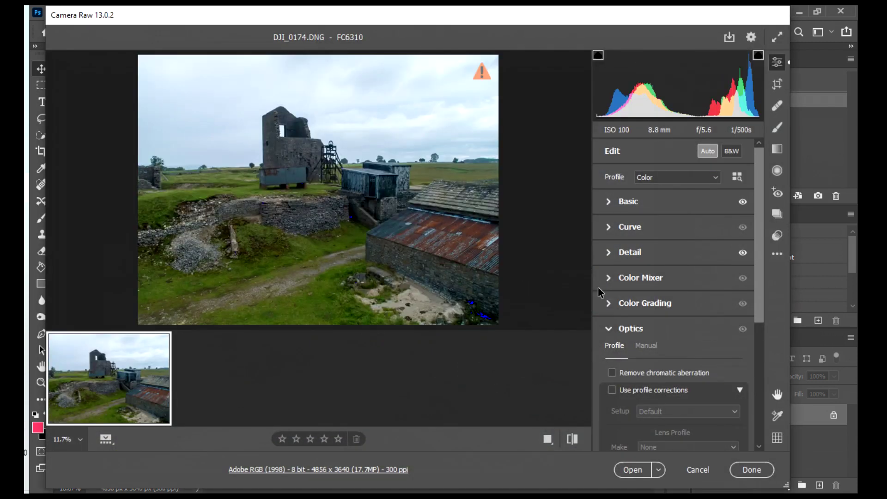
- Enable Remove chromatic aberration and Use profile corrections, then open the photo in Photoshop
click(617, 374)
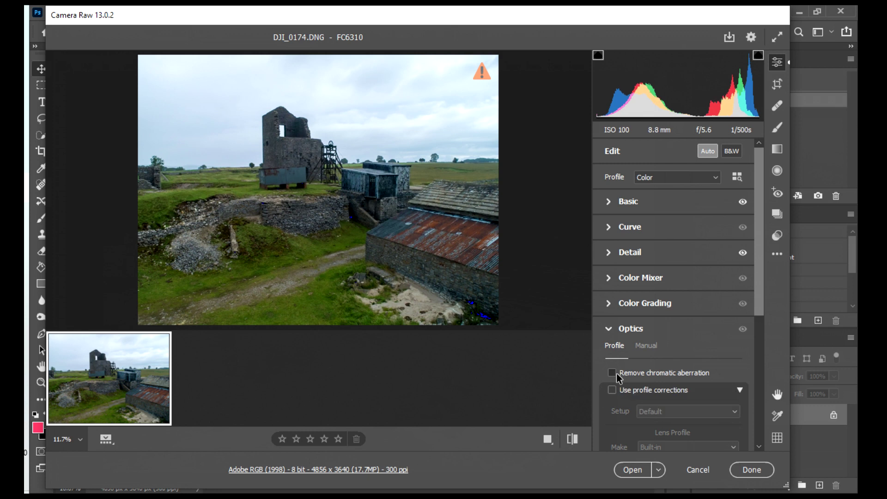
click(609, 390)
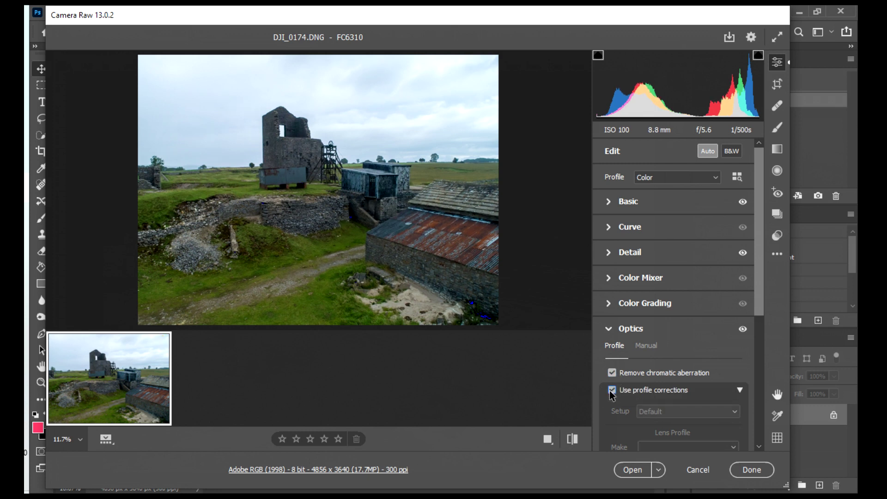
click(631, 470)
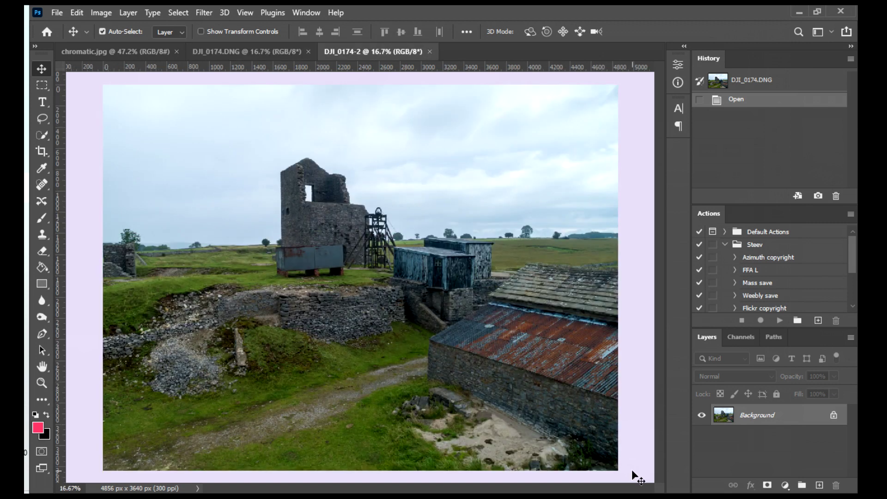
- Close the chromatic.jpg diagram and return to the original DJI_0174.DNG
click(134, 53)
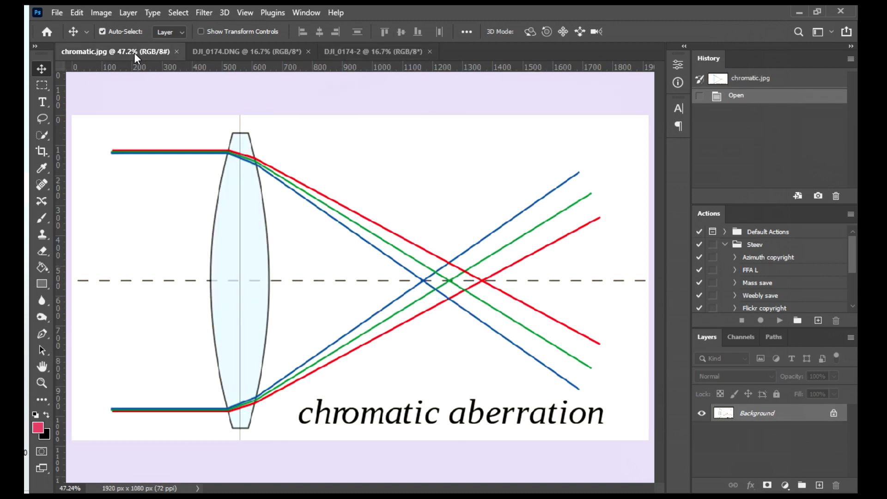
click(177, 51)
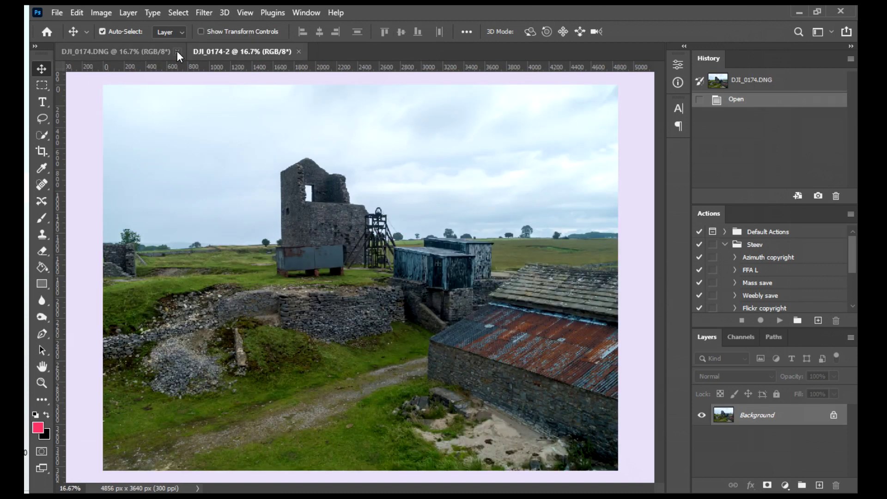
click(152, 51)
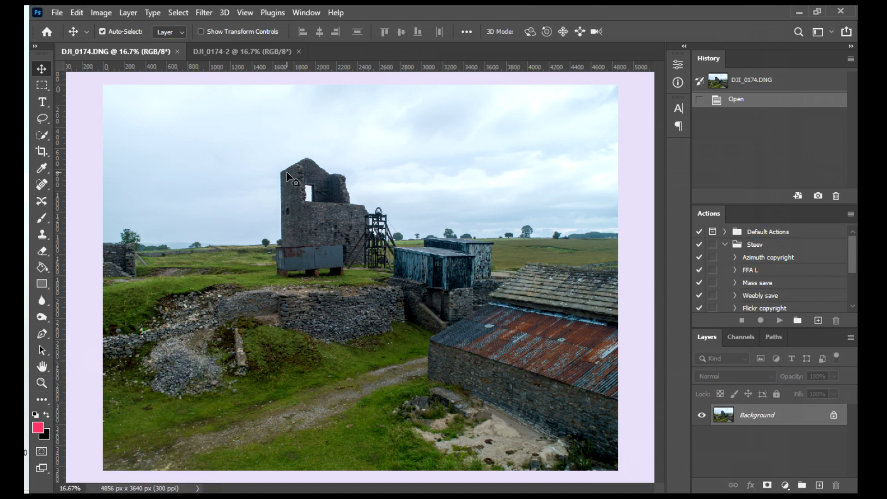
- Magnify the original DJI_0174.DNG to 300% on the ruined tower's peak
key(ctrl+1)
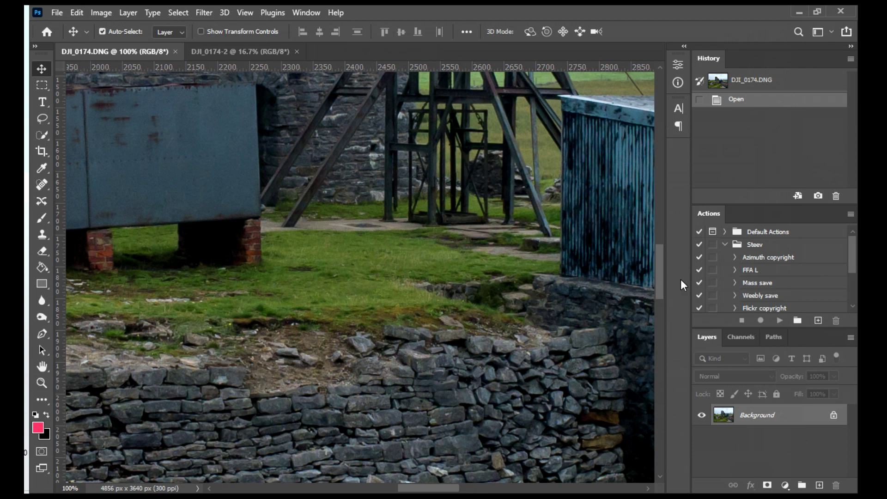
drag(663, 288, 665, 211)
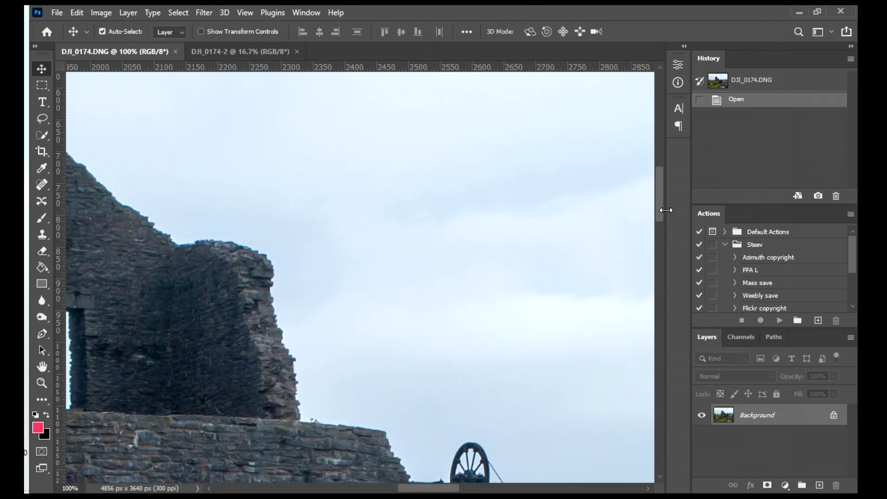
drag(433, 486, 403, 493)
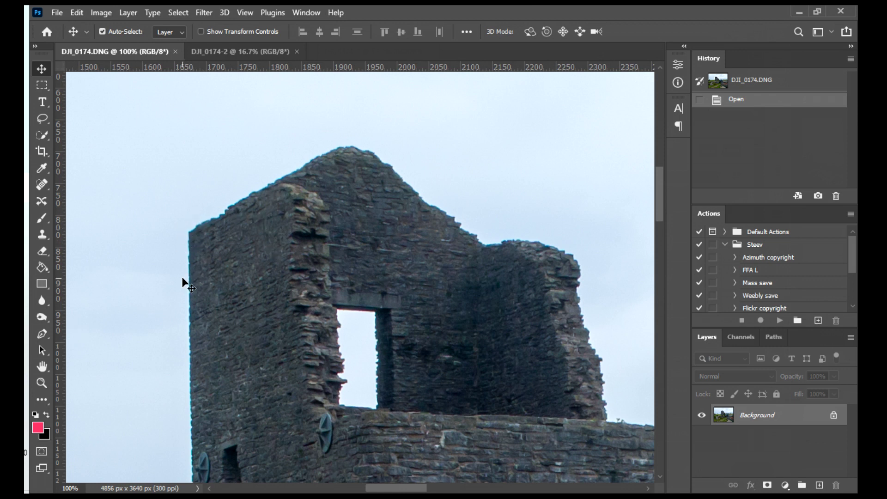
click(42, 382)
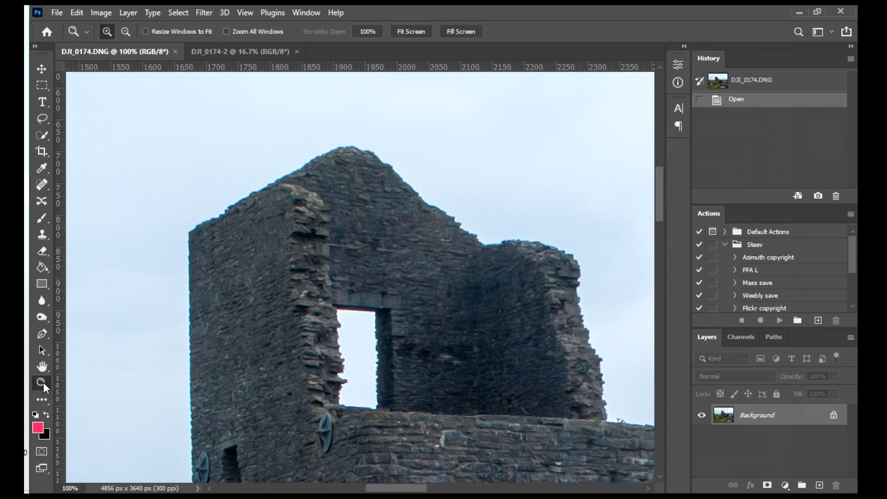
click(340, 151)
click(340, 152)
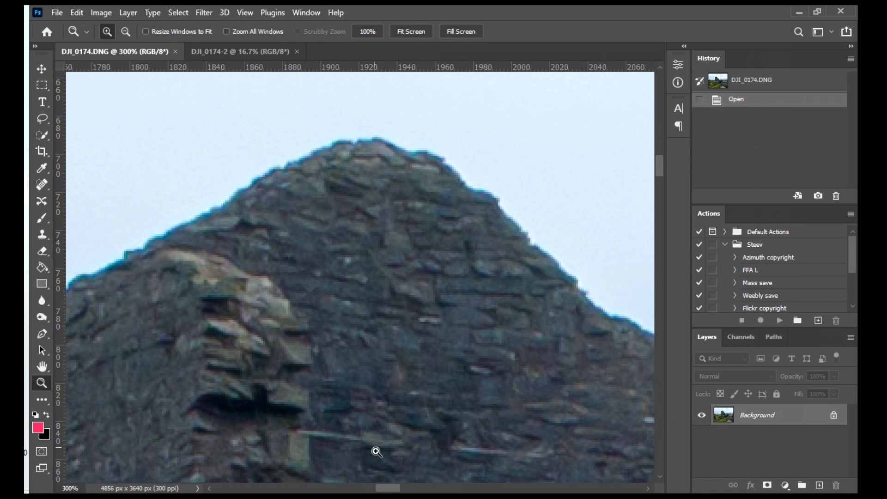
- Fine-tune the view of the fringed peak edge and switch to the corrected DJI_0174-2 copy
drag(395, 493, 381, 491)
drag(661, 162, 660, 167)
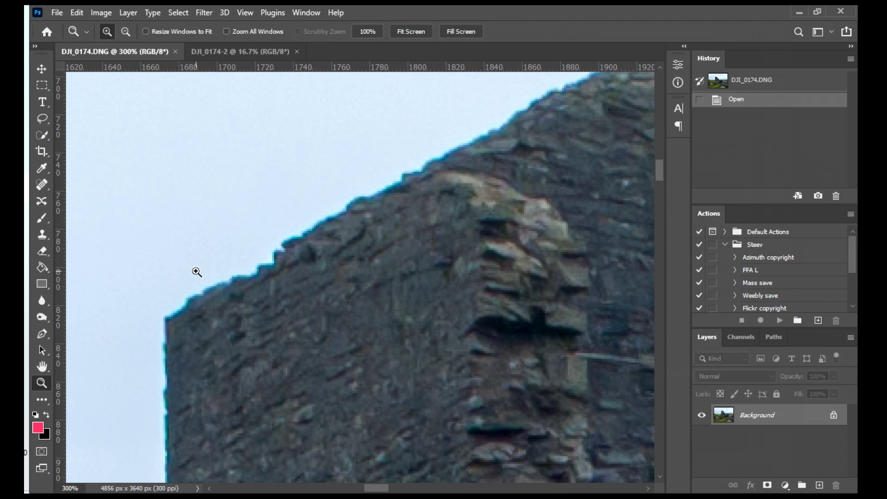
click(244, 54)
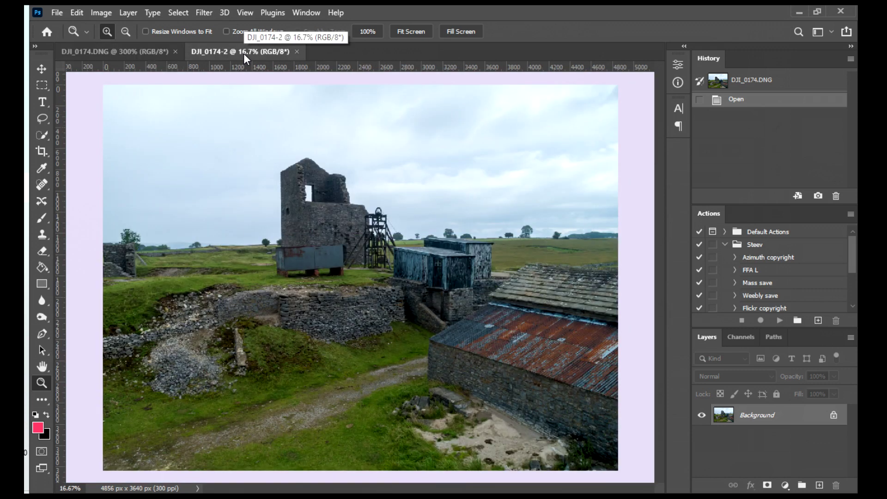
- Zoom the corrected DJI_0174-2 to 300% on the ruin's peak, matching the original's view
key(ctrl+1)
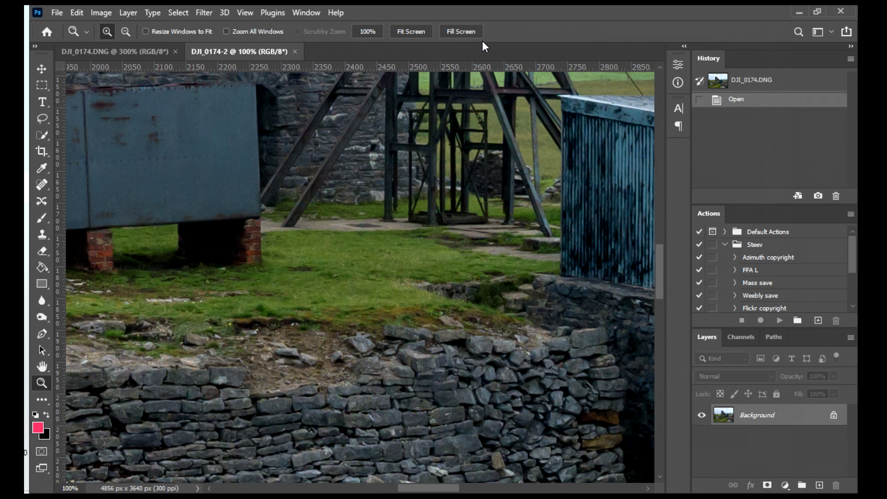
drag(659, 274, 666, 191)
drag(459, 491, 419, 480)
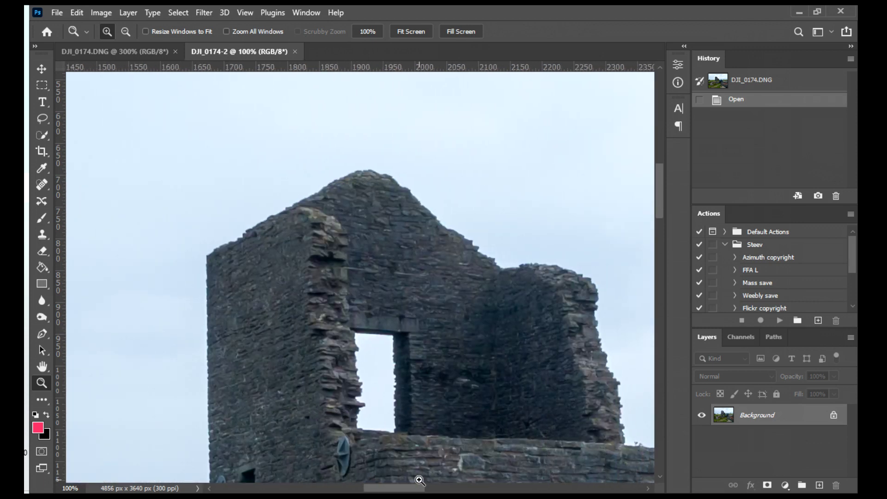
click(373, 182)
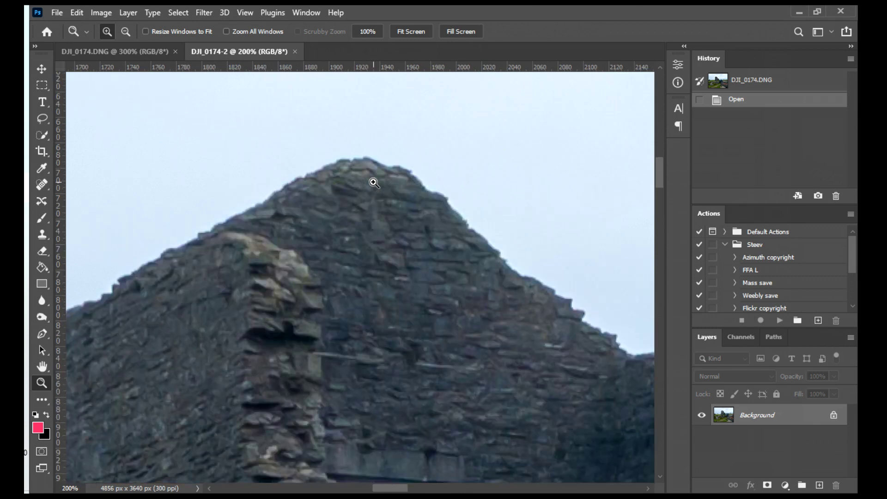
click(373, 183)
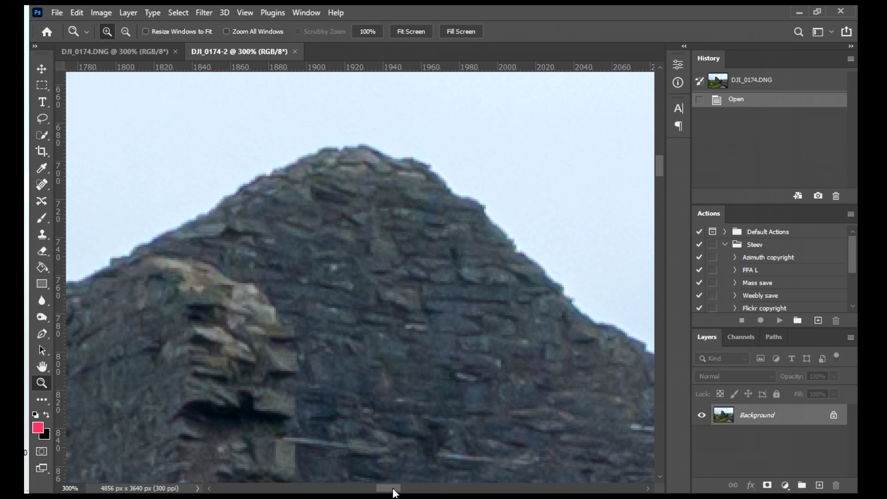
drag(394, 489, 383, 487)
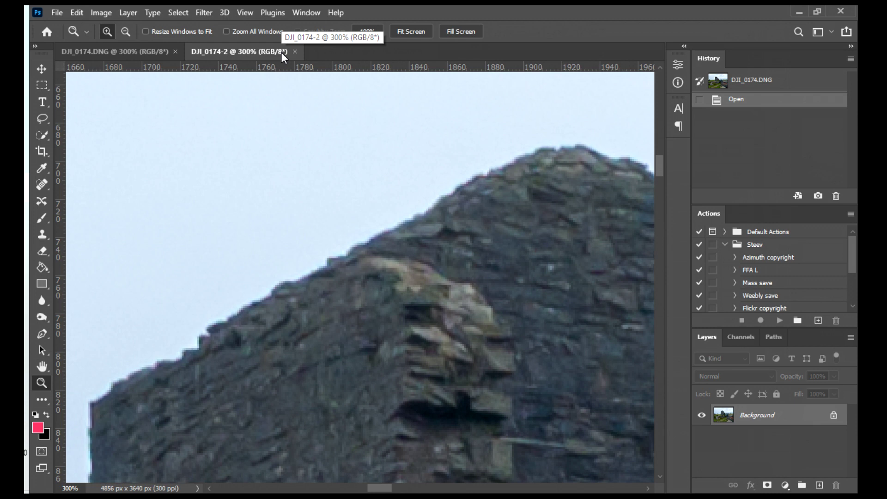
- Flip to the original, then scroll the corrected copy to the tower's window opening
click(106, 50)
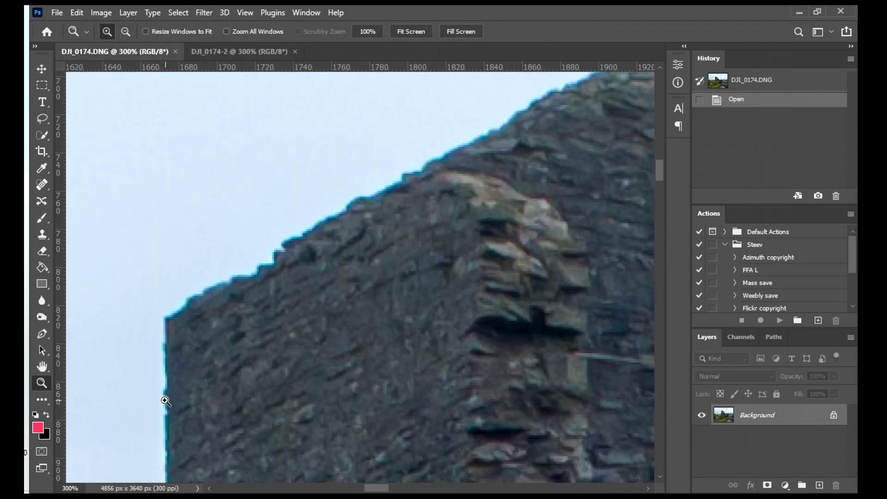
click(234, 52)
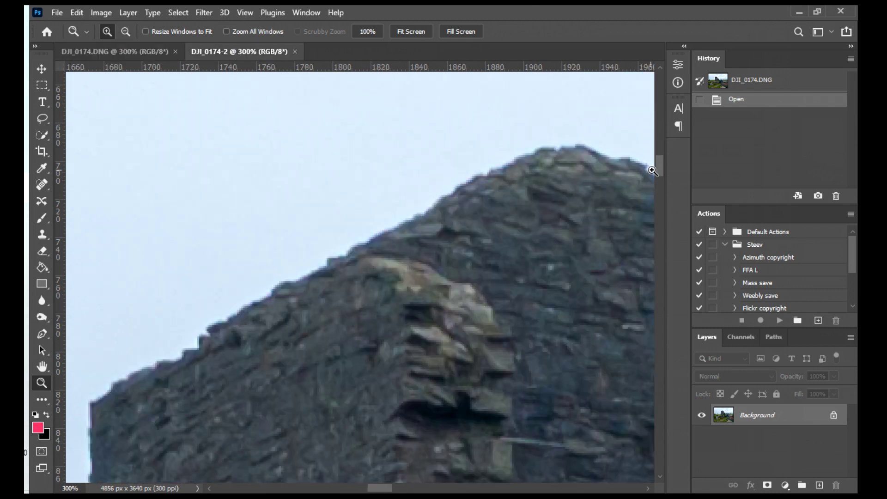
drag(661, 168, 655, 175)
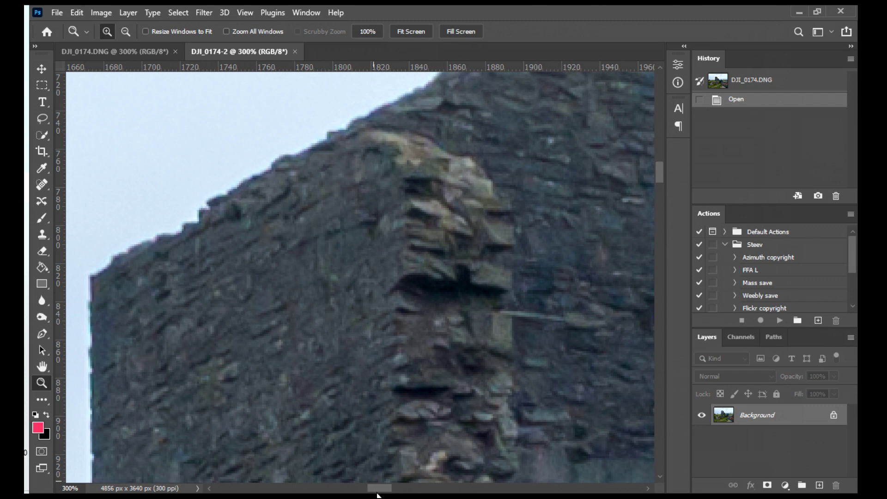
drag(379, 490, 376, 488)
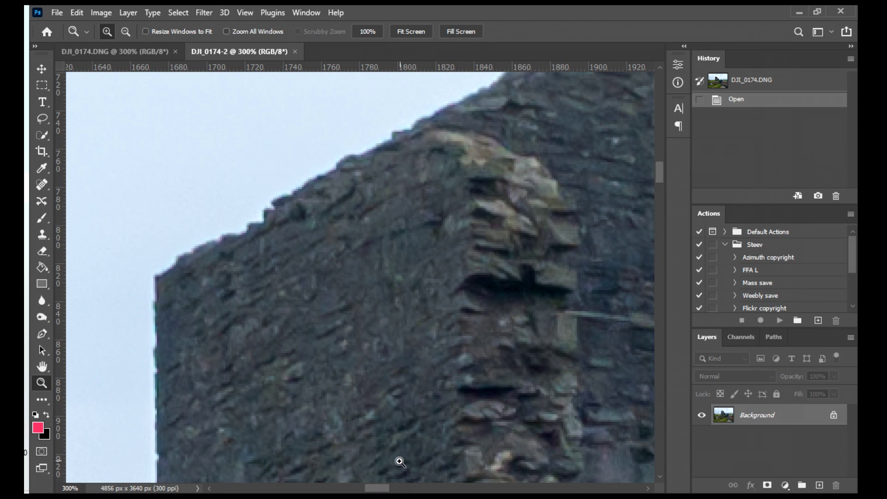
drag(386, 493, 406, 488)
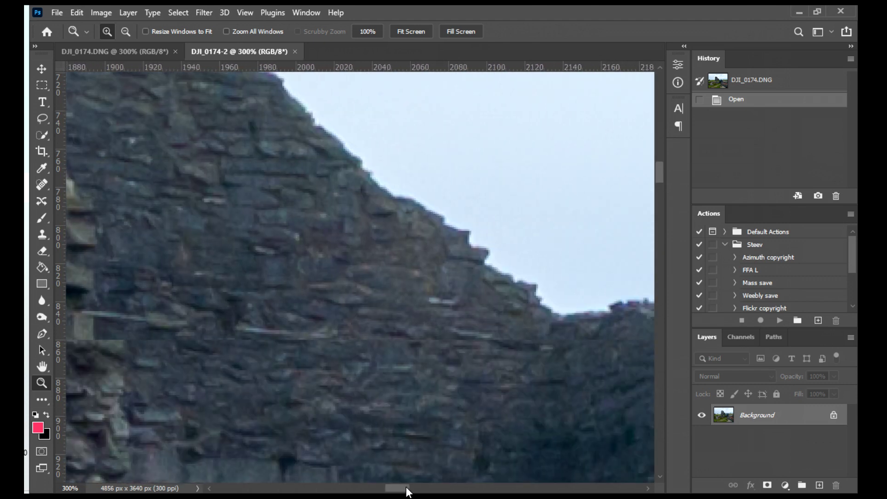
drag(658, 182, 656, 199)
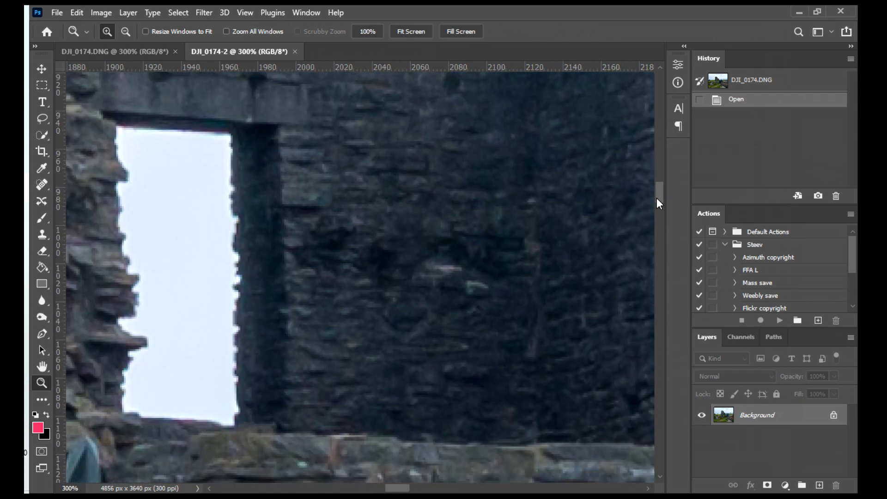
- Scroll the original to the same window opening, then return to the corrected copy
click(129, 51)
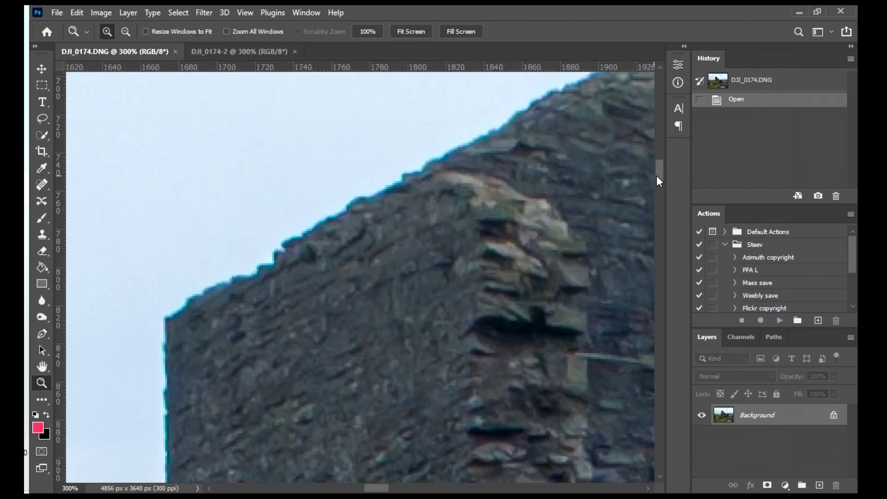
drag(659, 174, 653, 192)
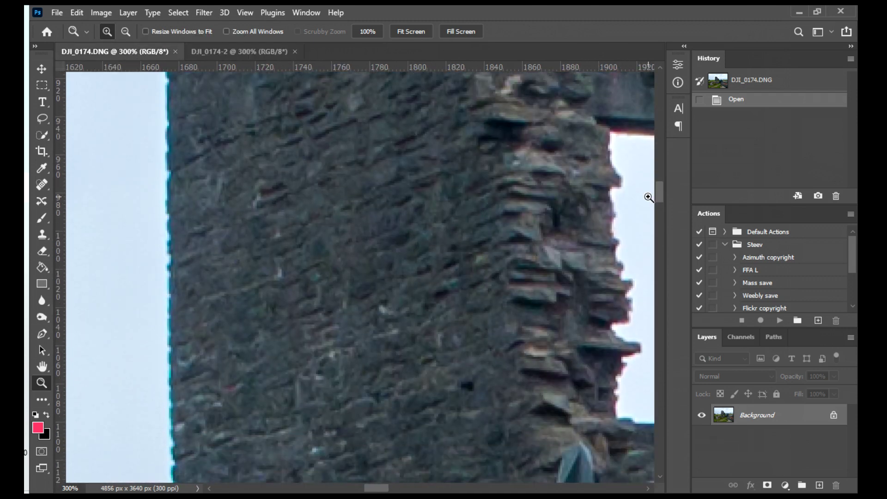
drag(386, 493, 400, 492)
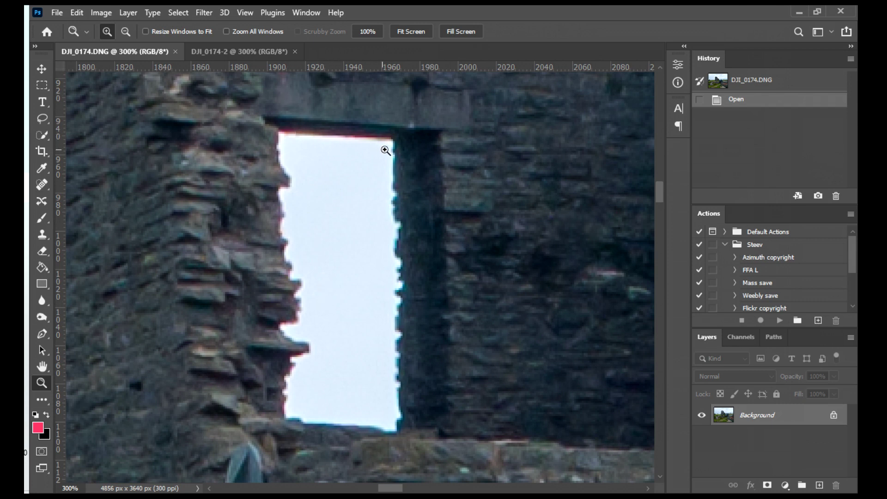
click(250, 54)
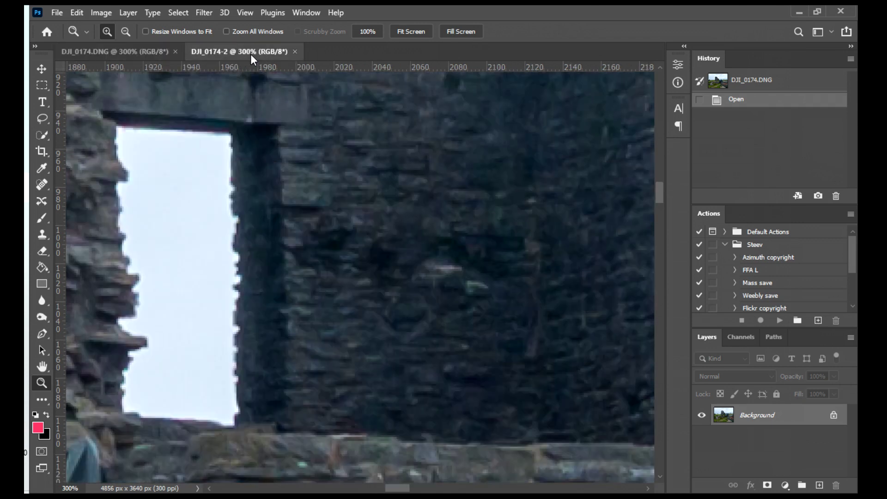